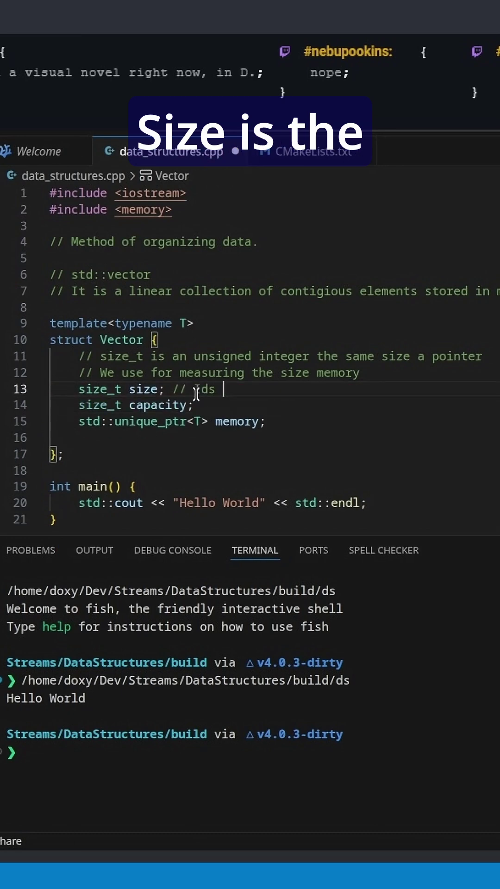
# Step: Fix the size field's trailing comment so it reads 'Is the amount of data actually used'
pyautogui.press('BackSpace')
pyautogui.press('BackSpace')
pyautogui.press('BackSpace')
pyautogui.write('s the amount of data ')
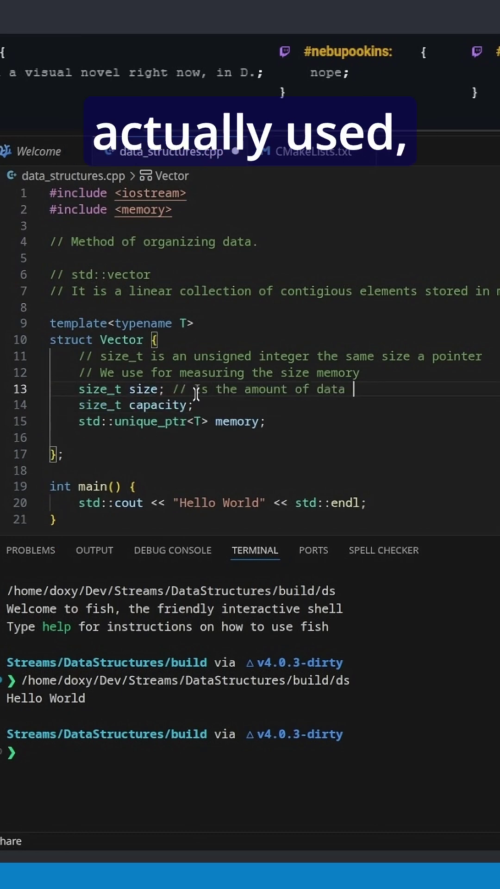
pyautogui.write('actually used')
pyautogui.press('Down')
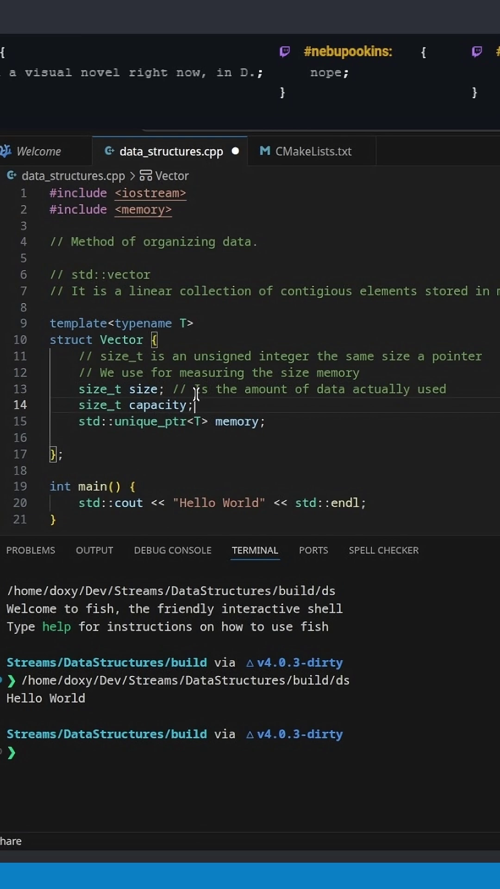
pyautogui.write('// Is th')
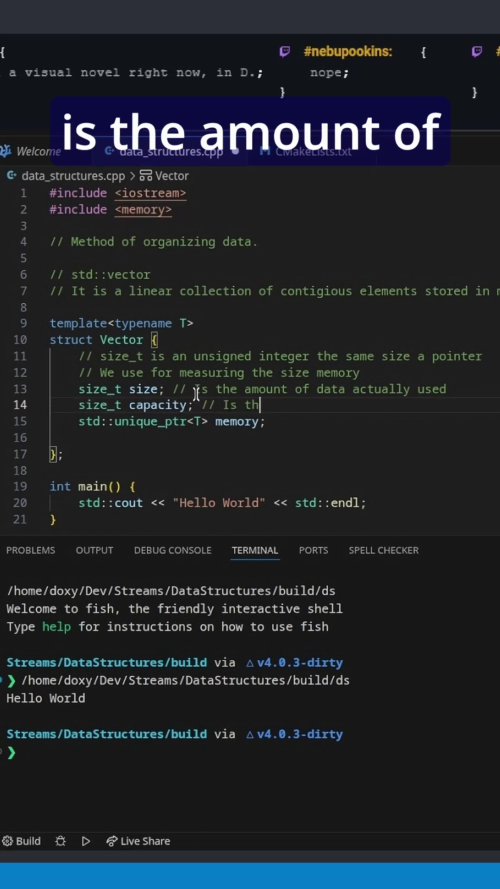
pyautogui.write('e amount of data ')
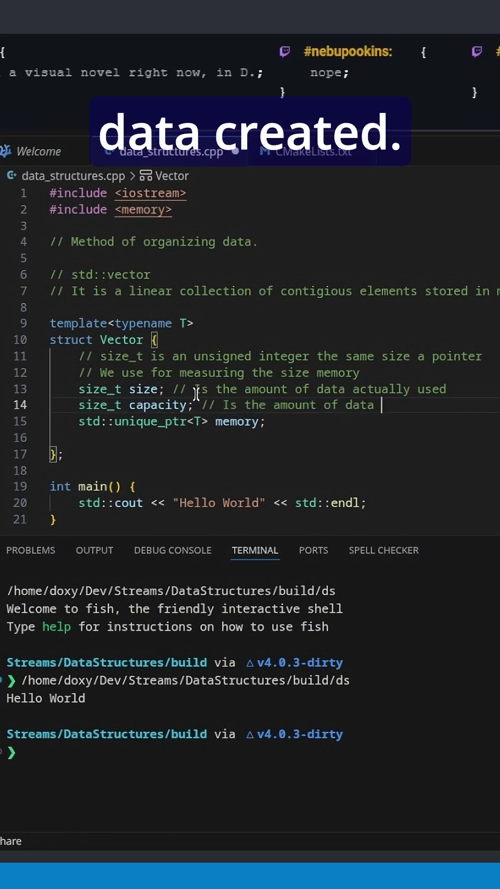
pyautogui.write('created')
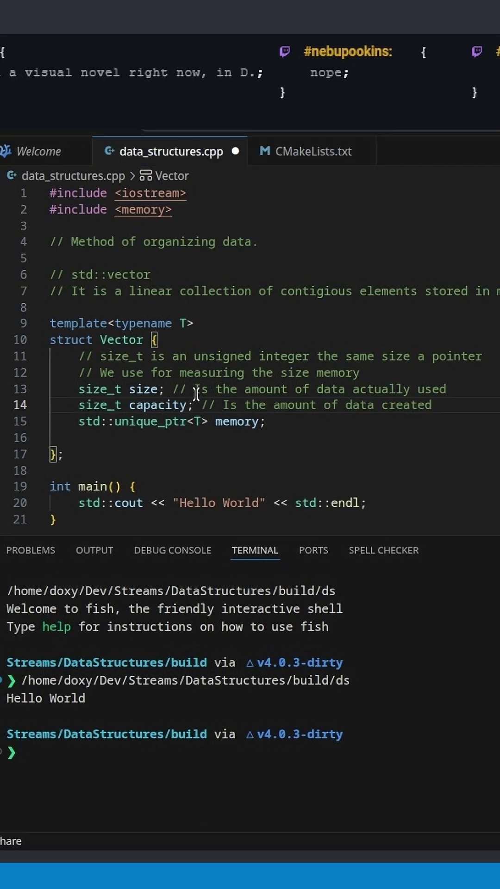
pyautogui.click(241, 426)
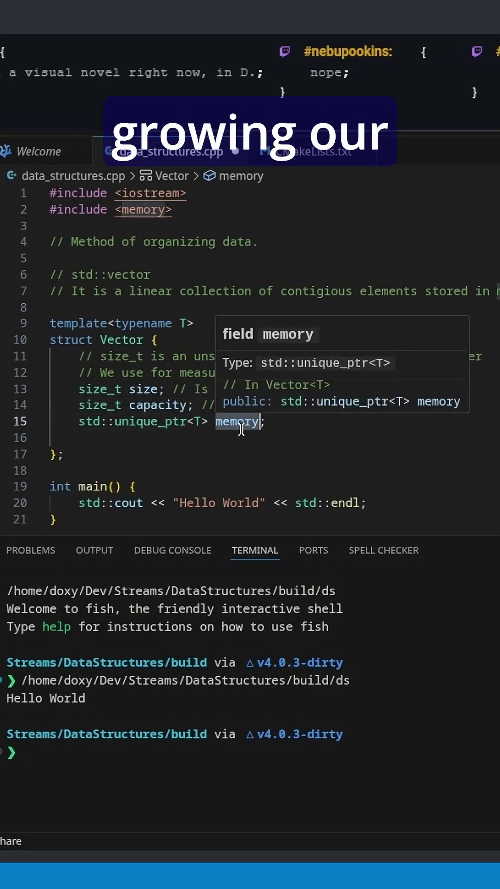
pyautogui.press('Down')
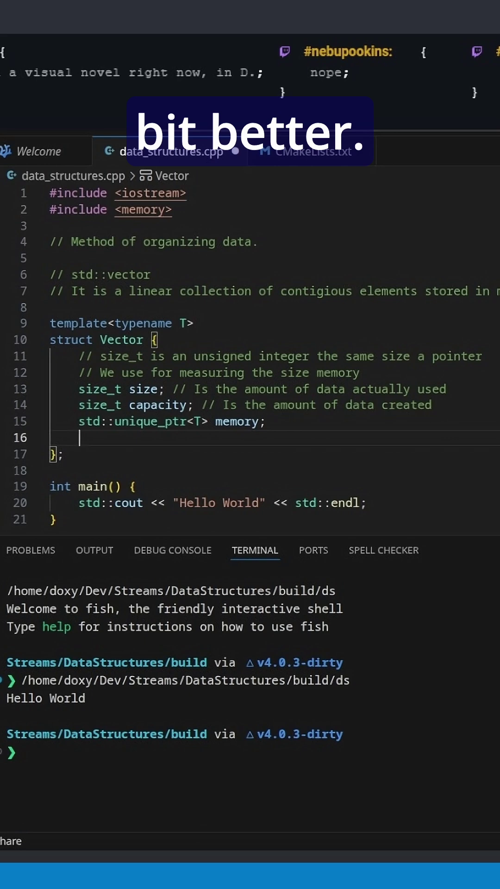
pyautogui.click(150, 406)
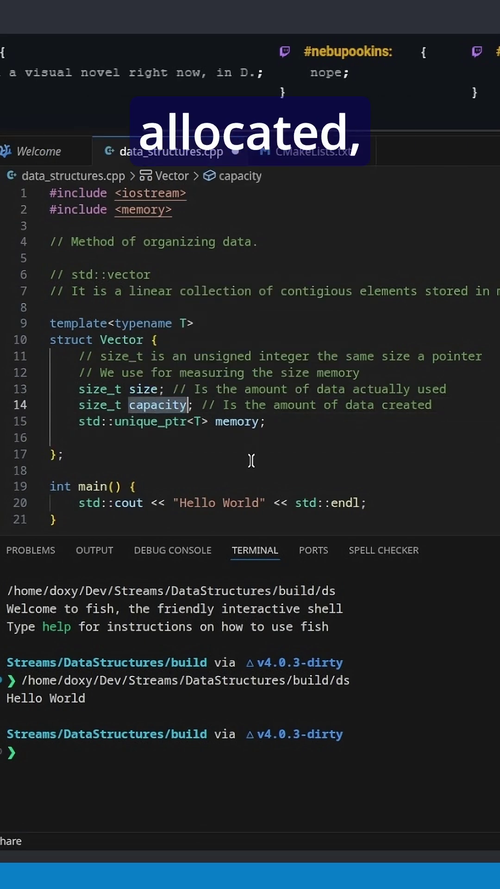
pyautogui.click(144, 391)
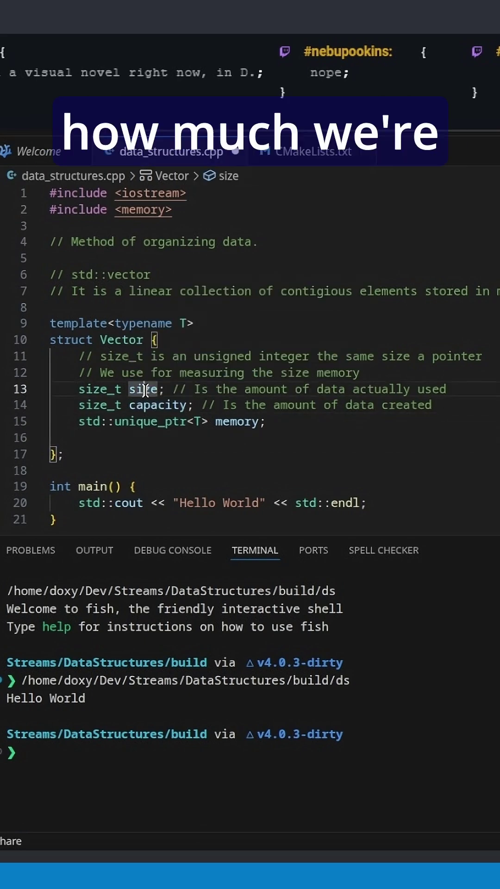